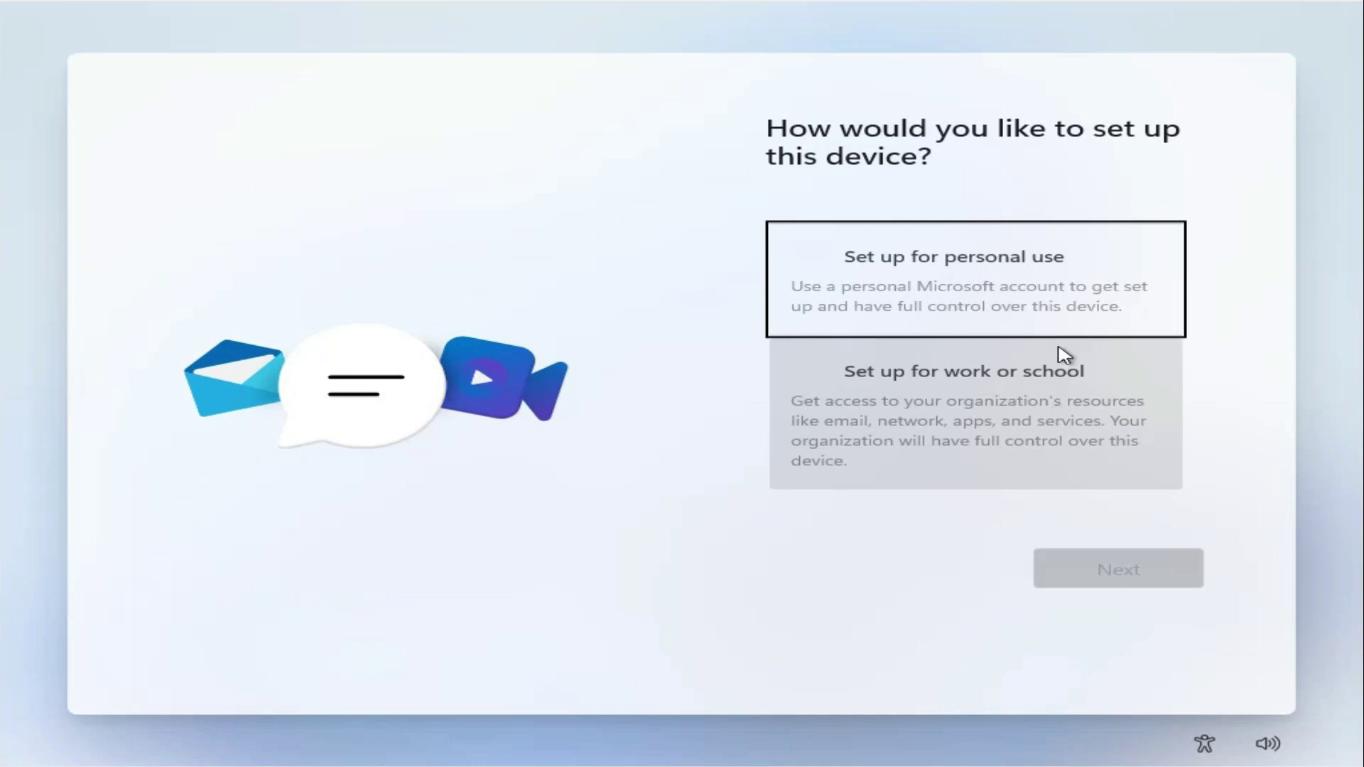
Set up the device for personal use with an offline account, skipping the Microsoft account sign-in for now
click(1060, 291)
click(1107, 566)
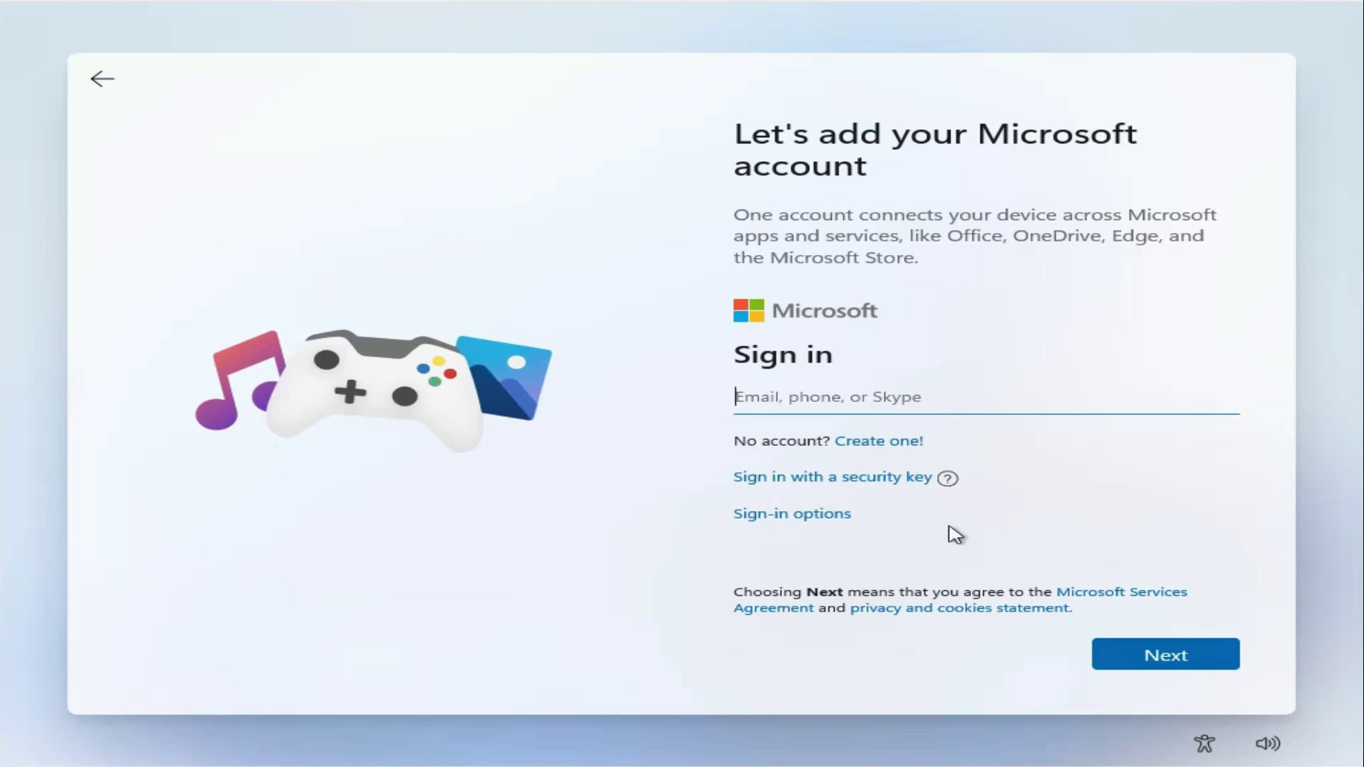
click(795, 524)
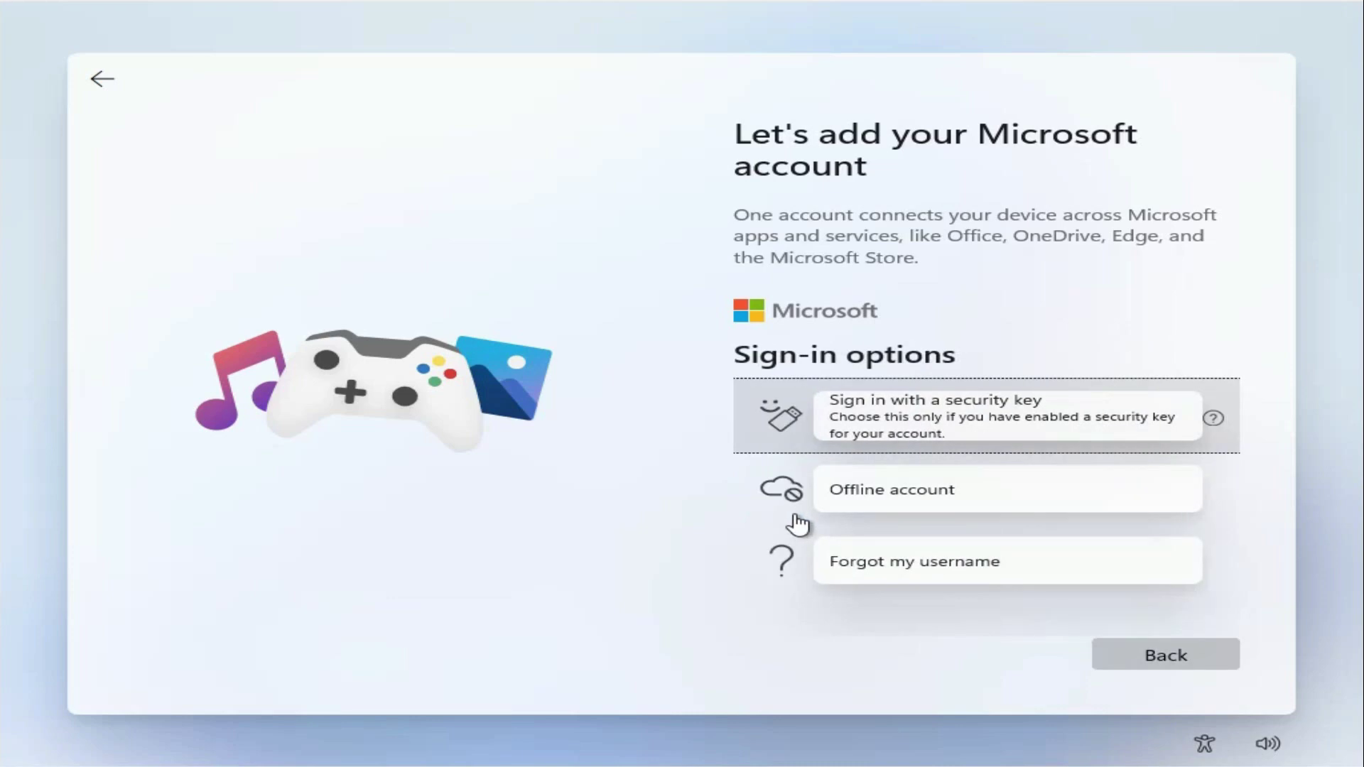
click(874, 503)
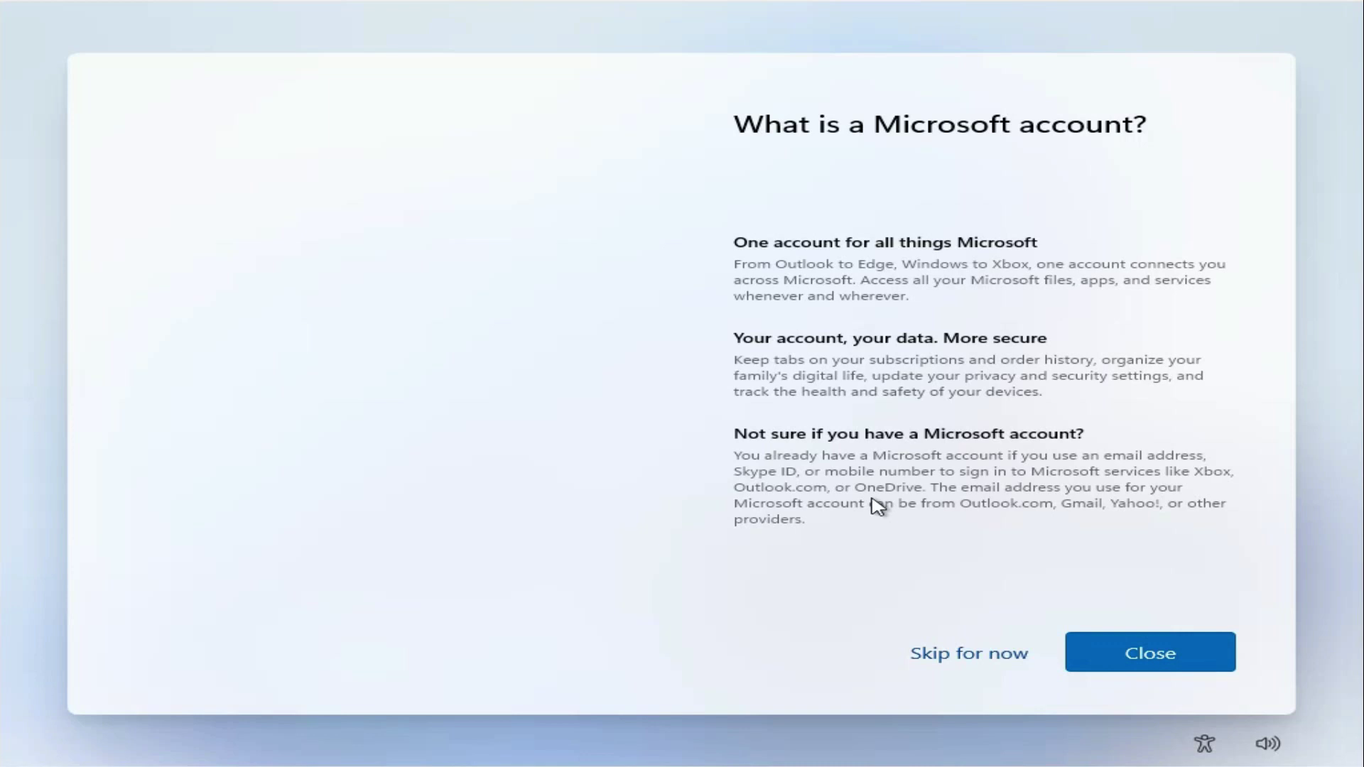
click(961, 662)
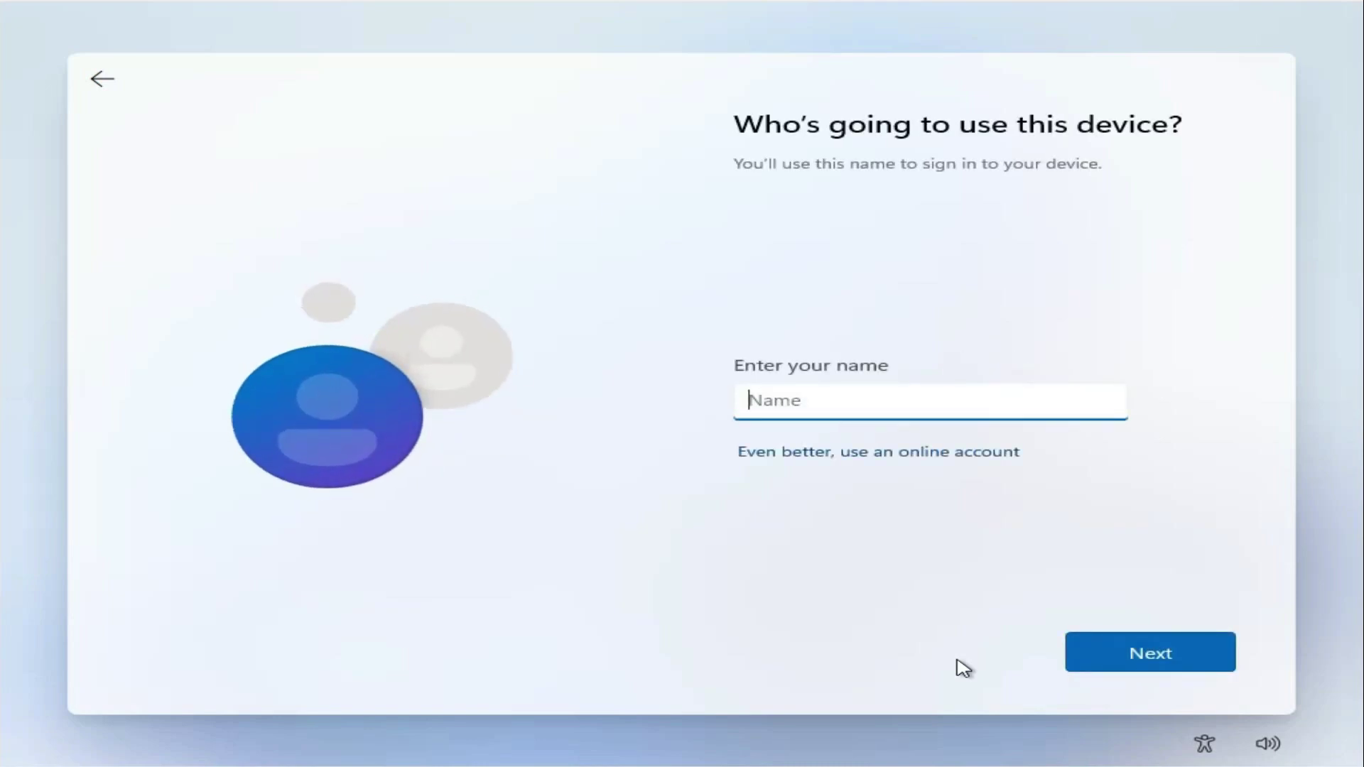
Enter the user's name for the local account and continue with the password left blank
text(harry da mantra)
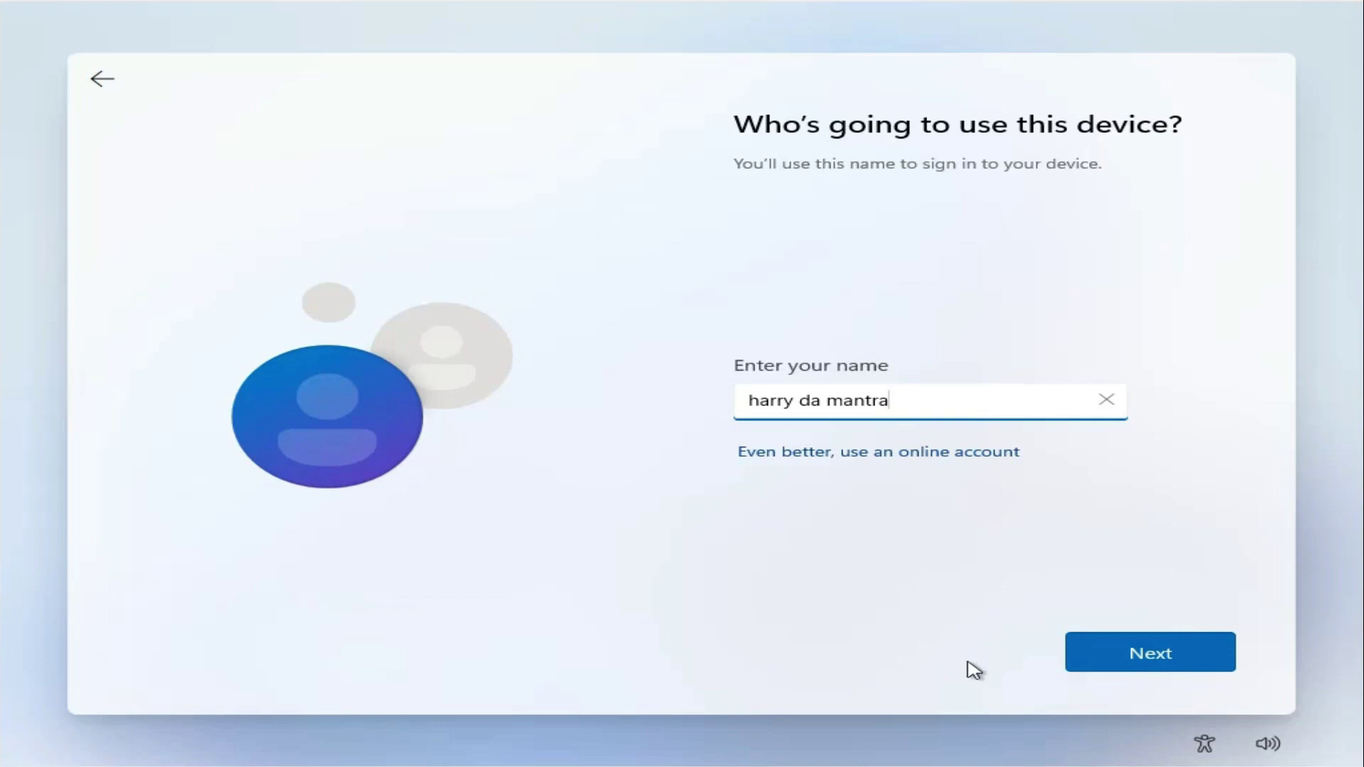
click(1112, 665)
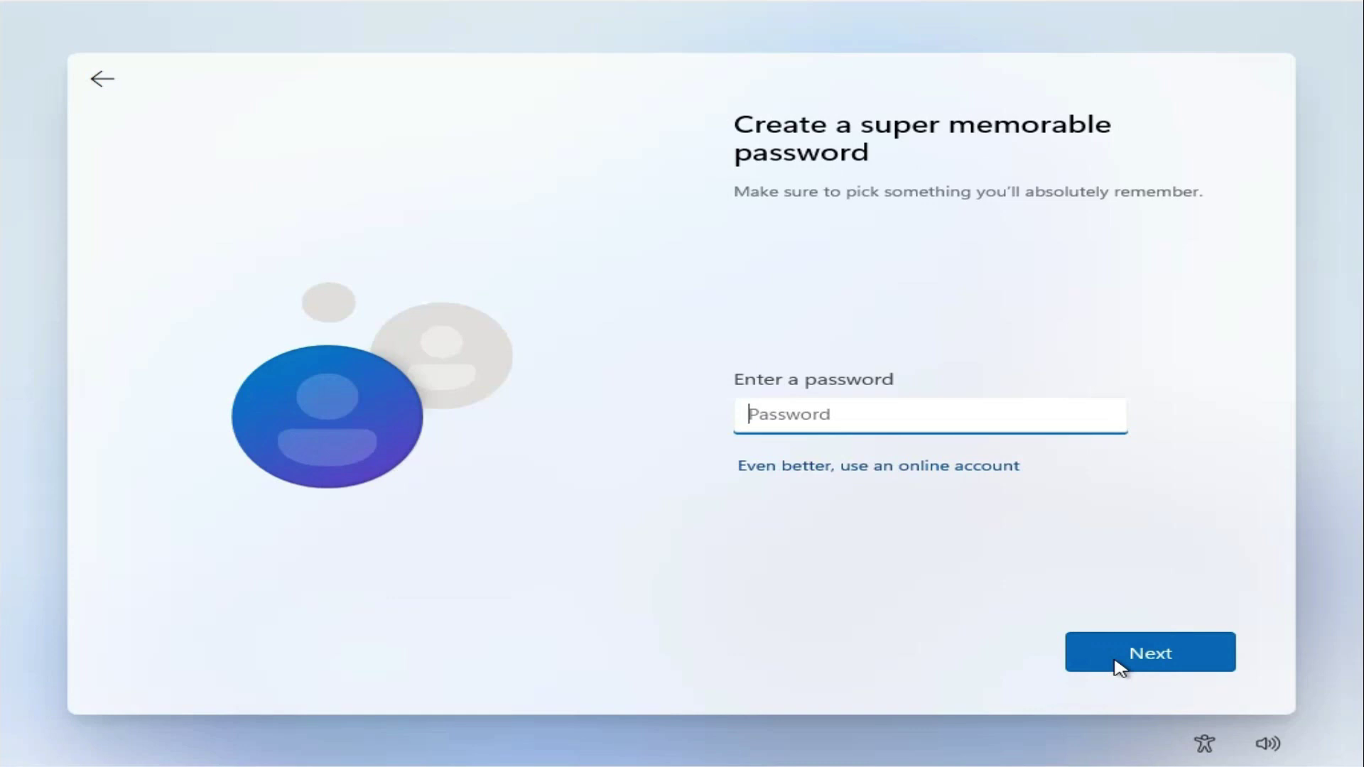
click(1115, 663)
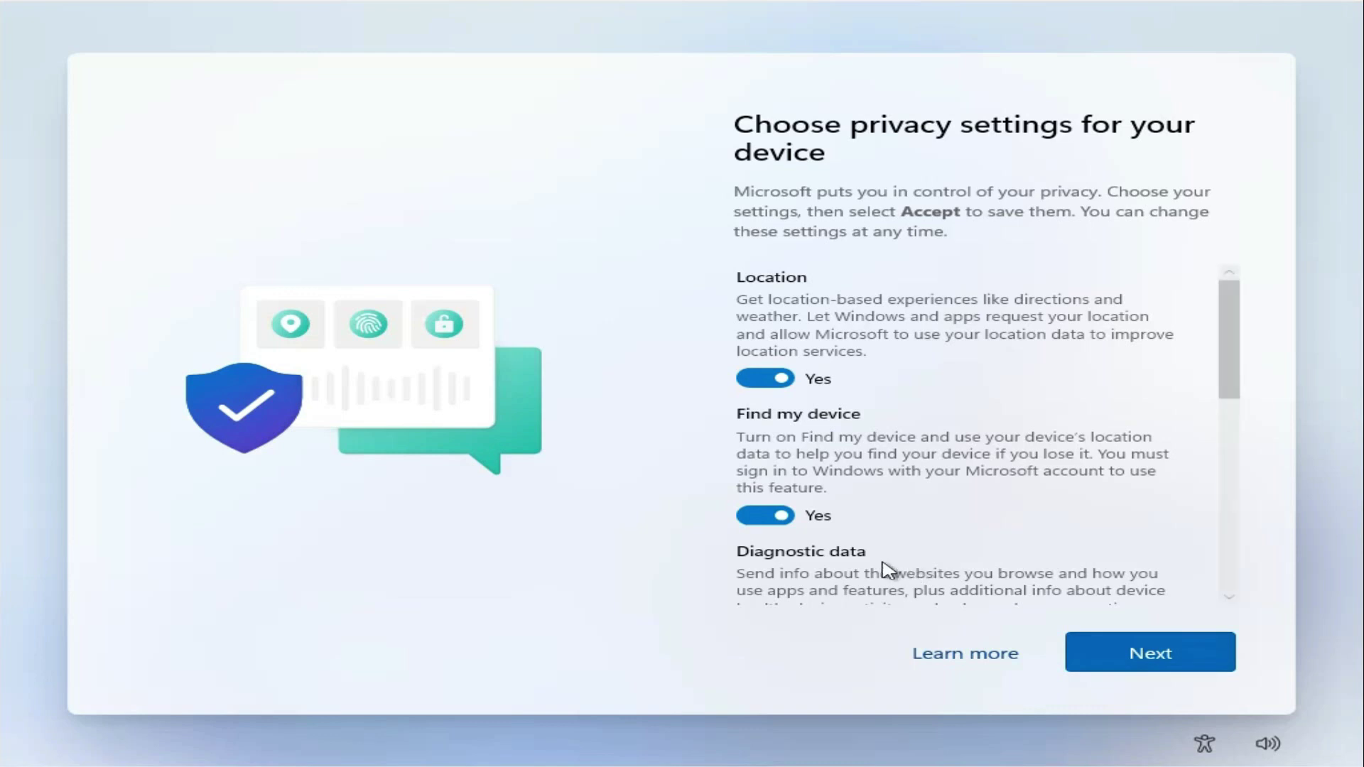
Turn off Location in the device privacy settings, review the remaining options and accept them
click(773, 388)
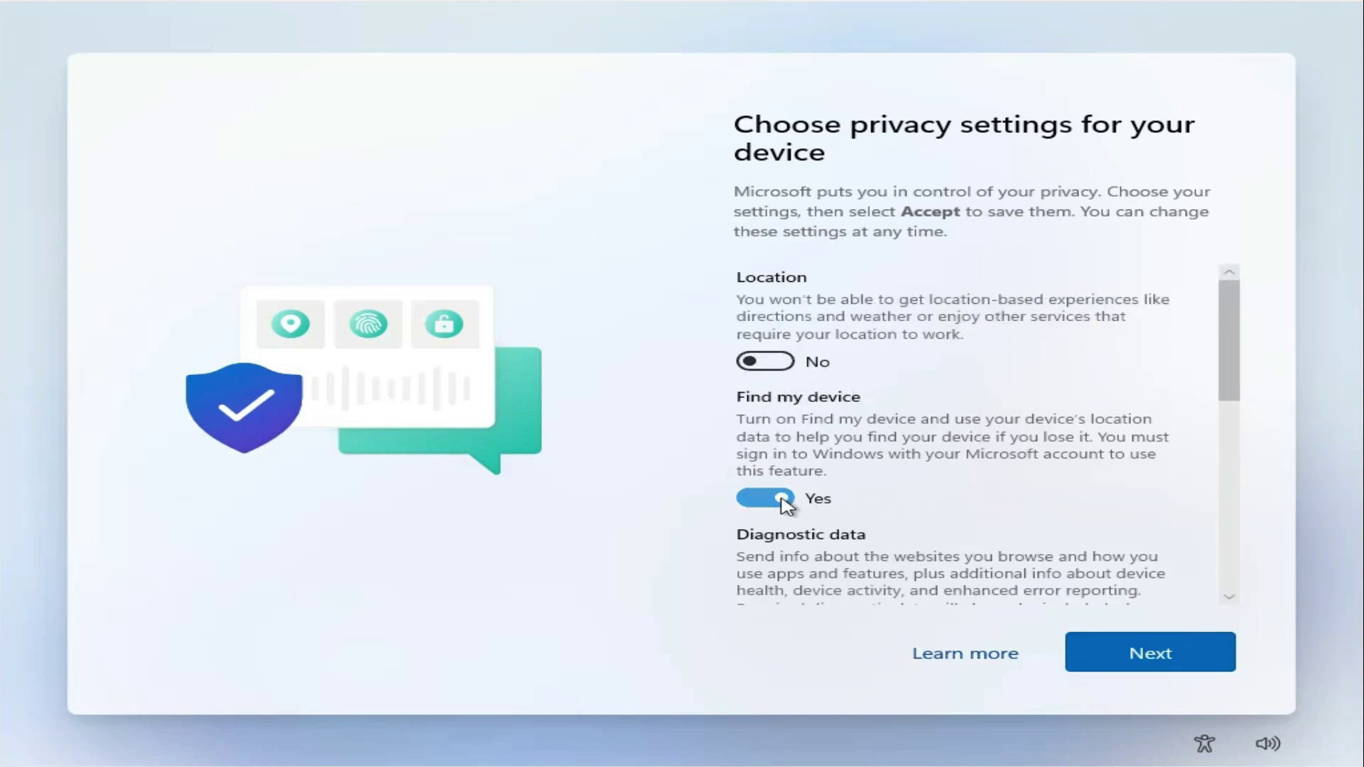
click(1127, 664)
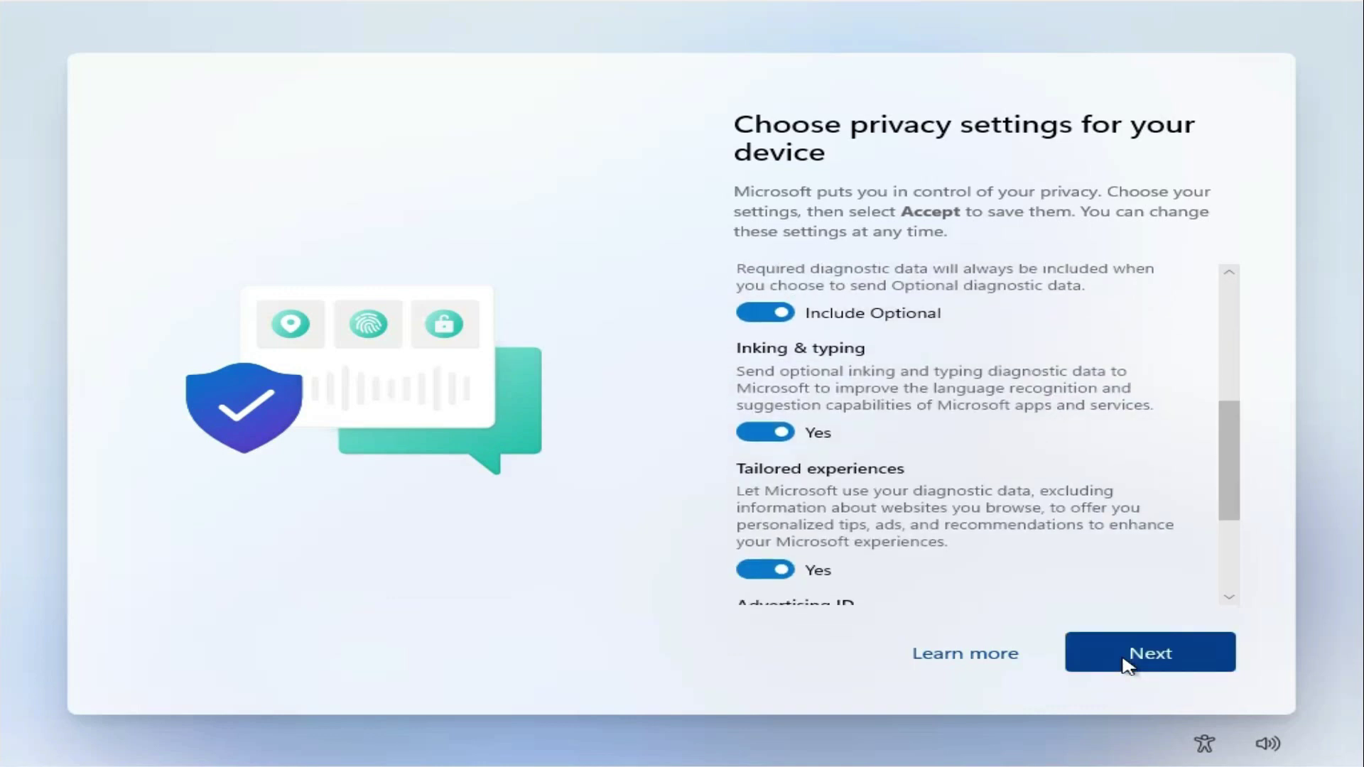
click(1127, 663)
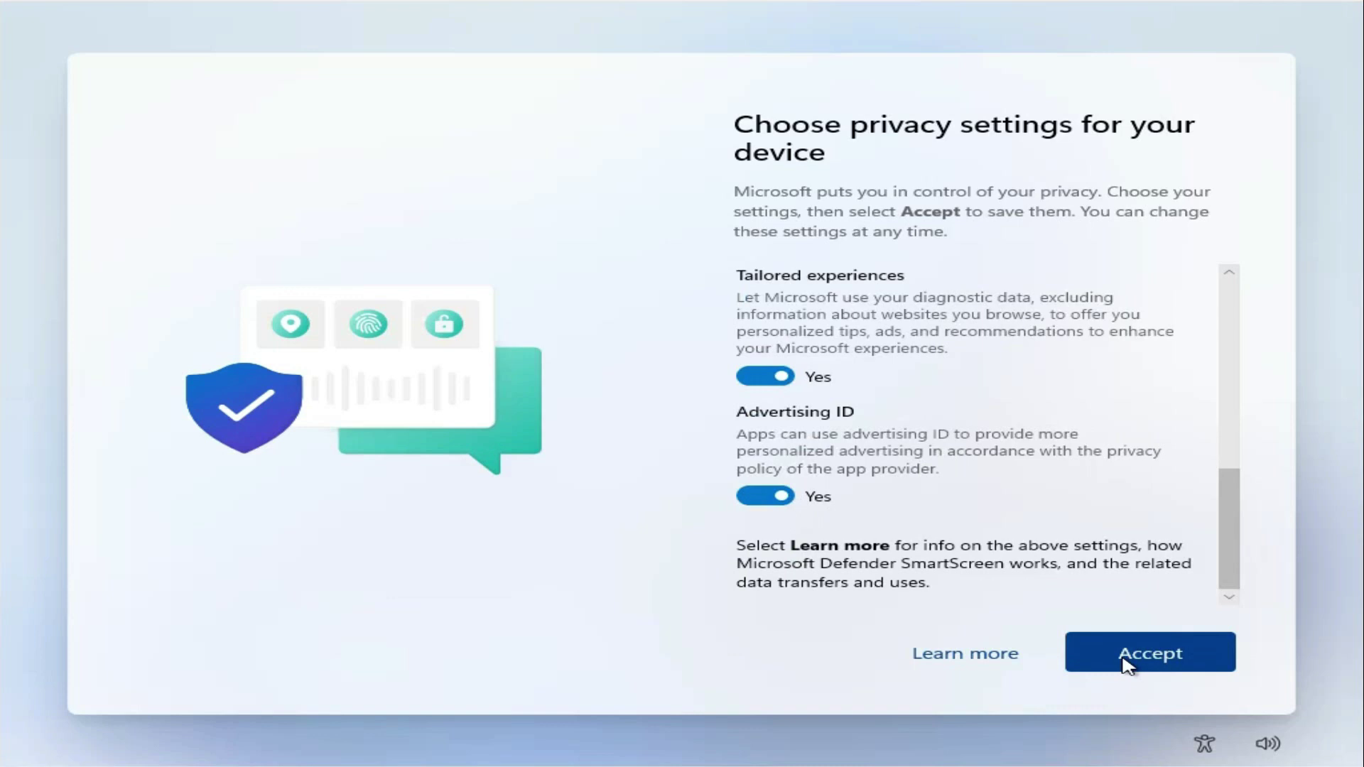
click(1125, 664)
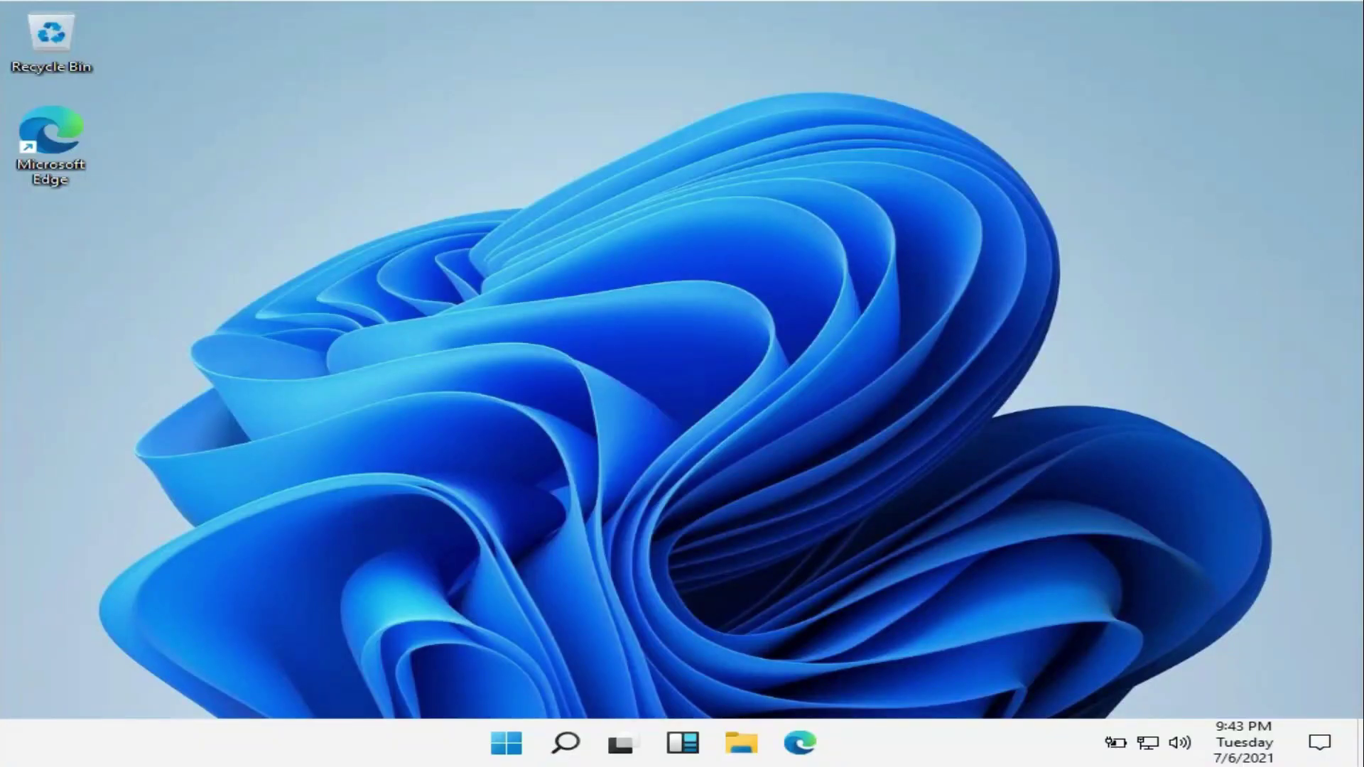
View the Start menu, dismiss the display driver notification, and open and close the Settings home page
key(super)
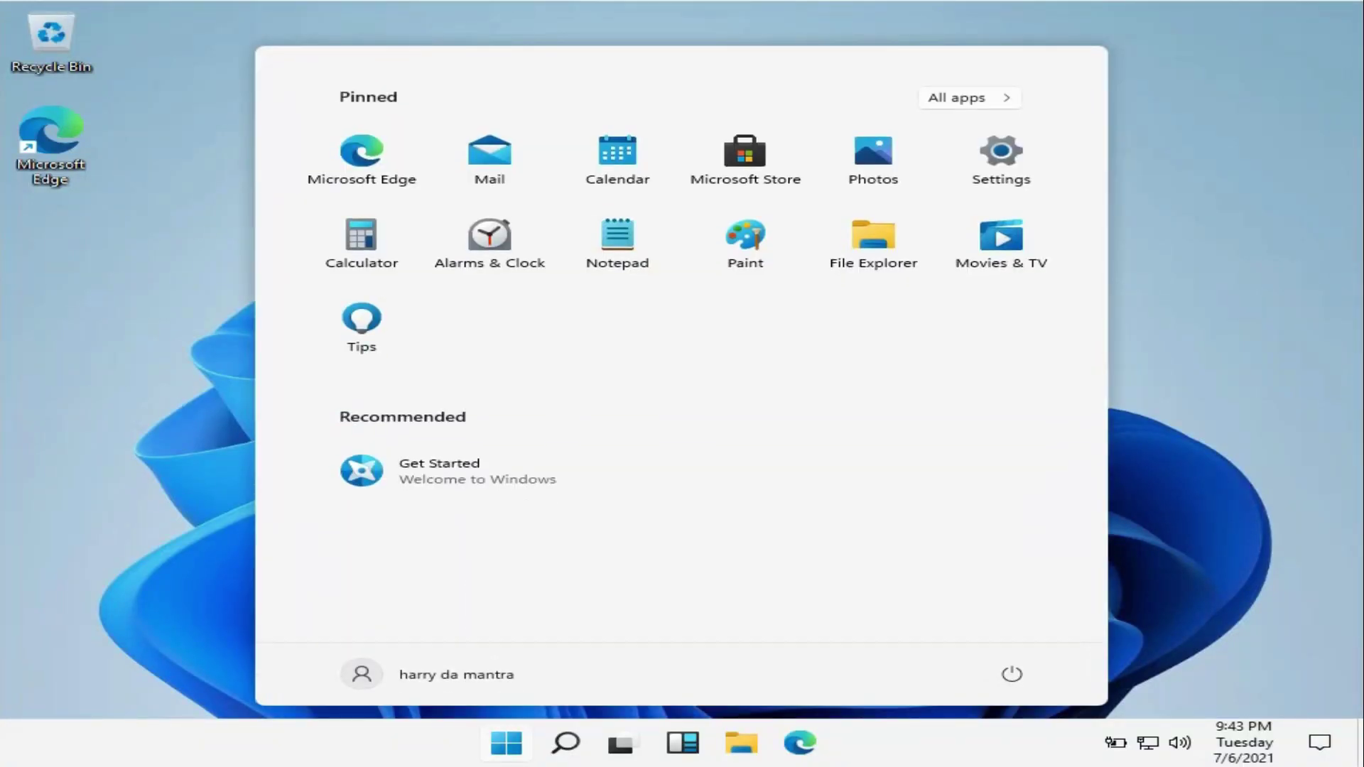
click(1266, 369)
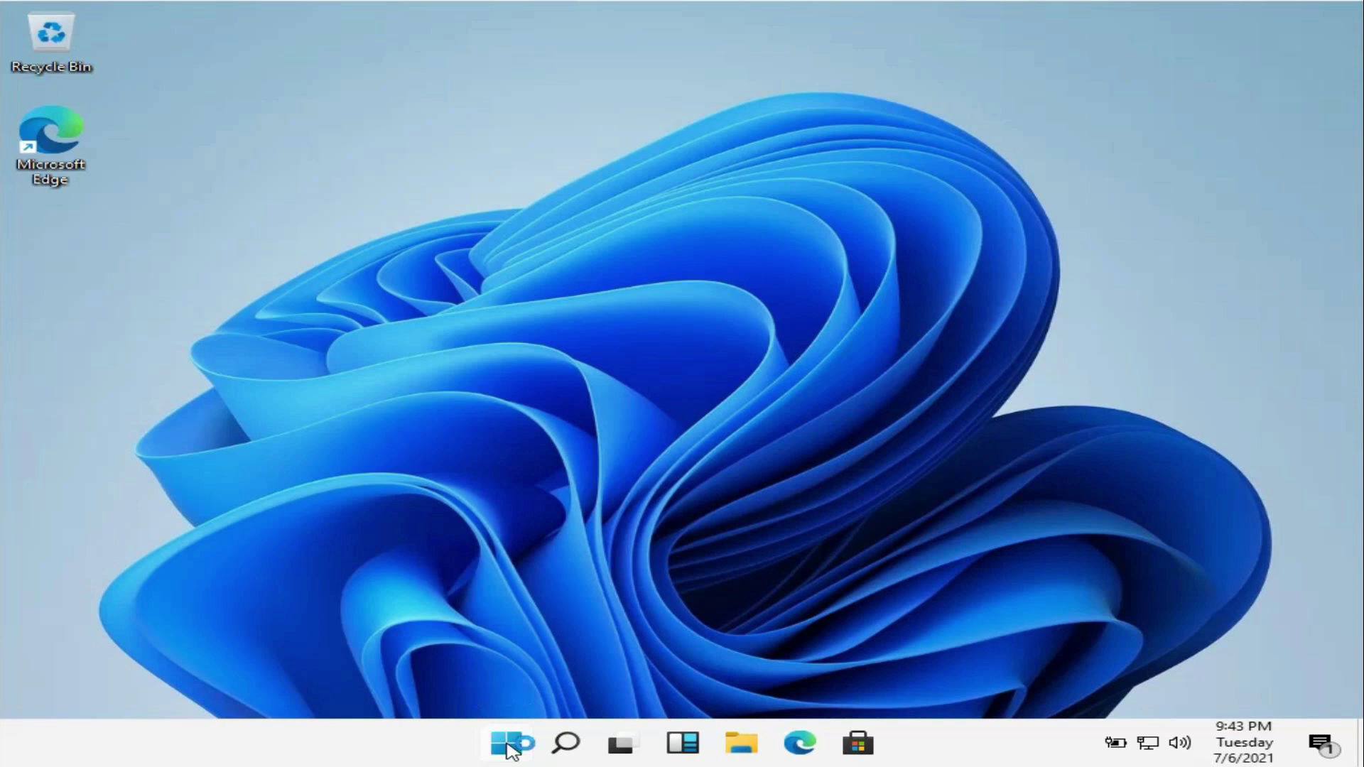
click(509, 746)
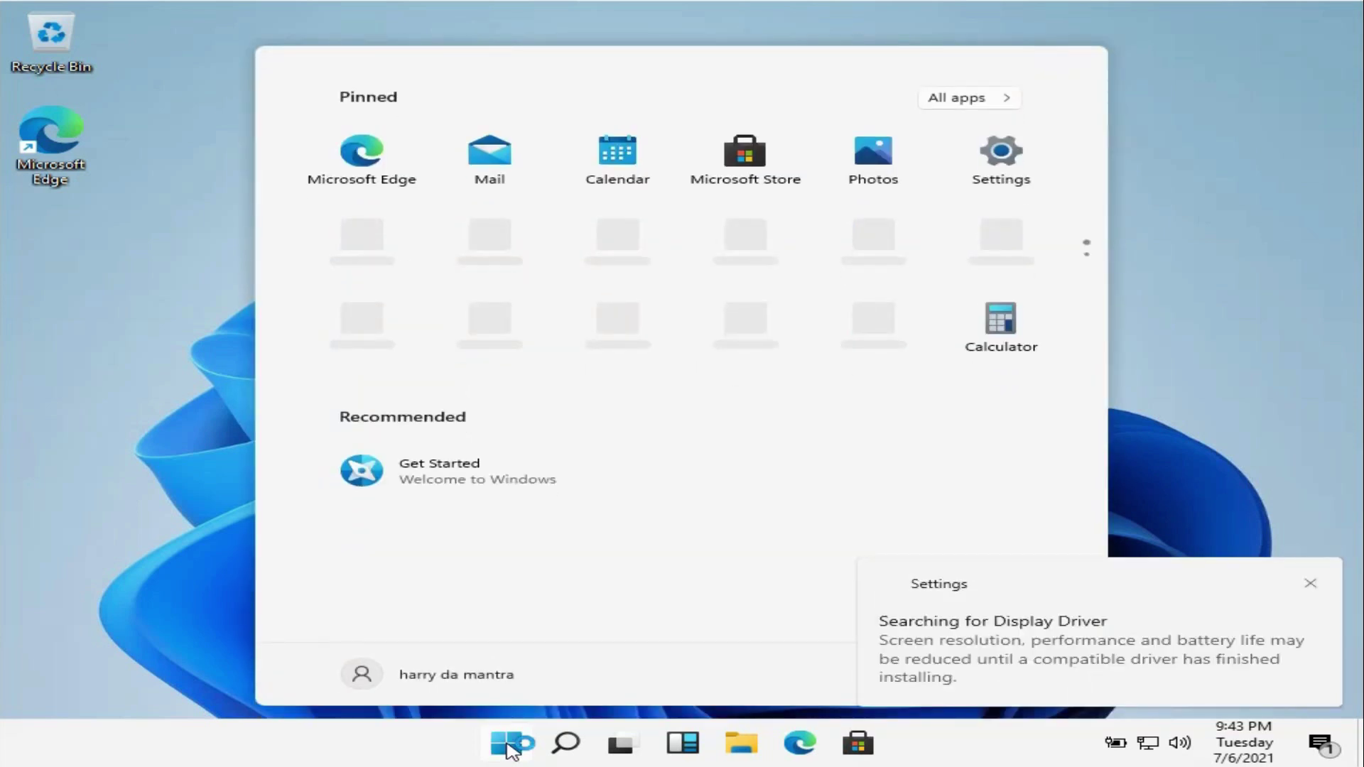
click(1307, 586)
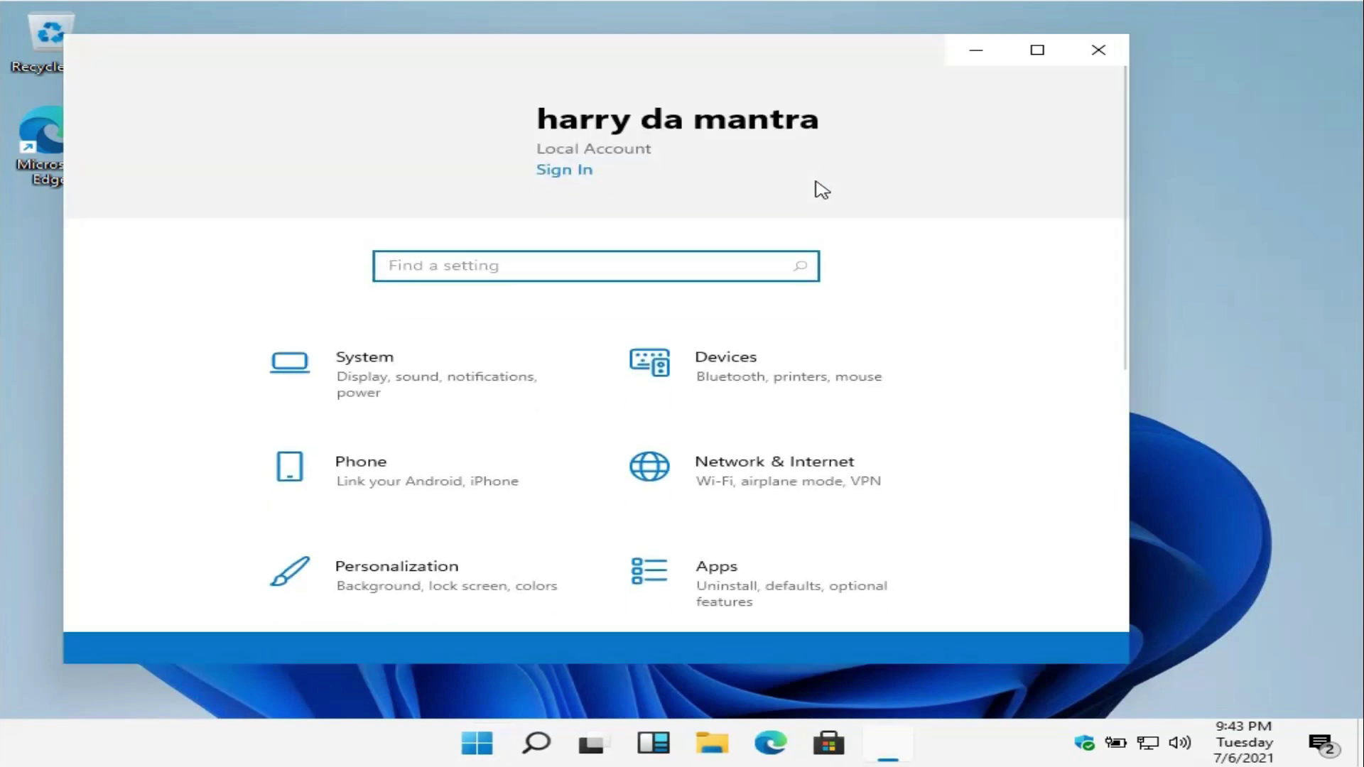
click(1090, 53)
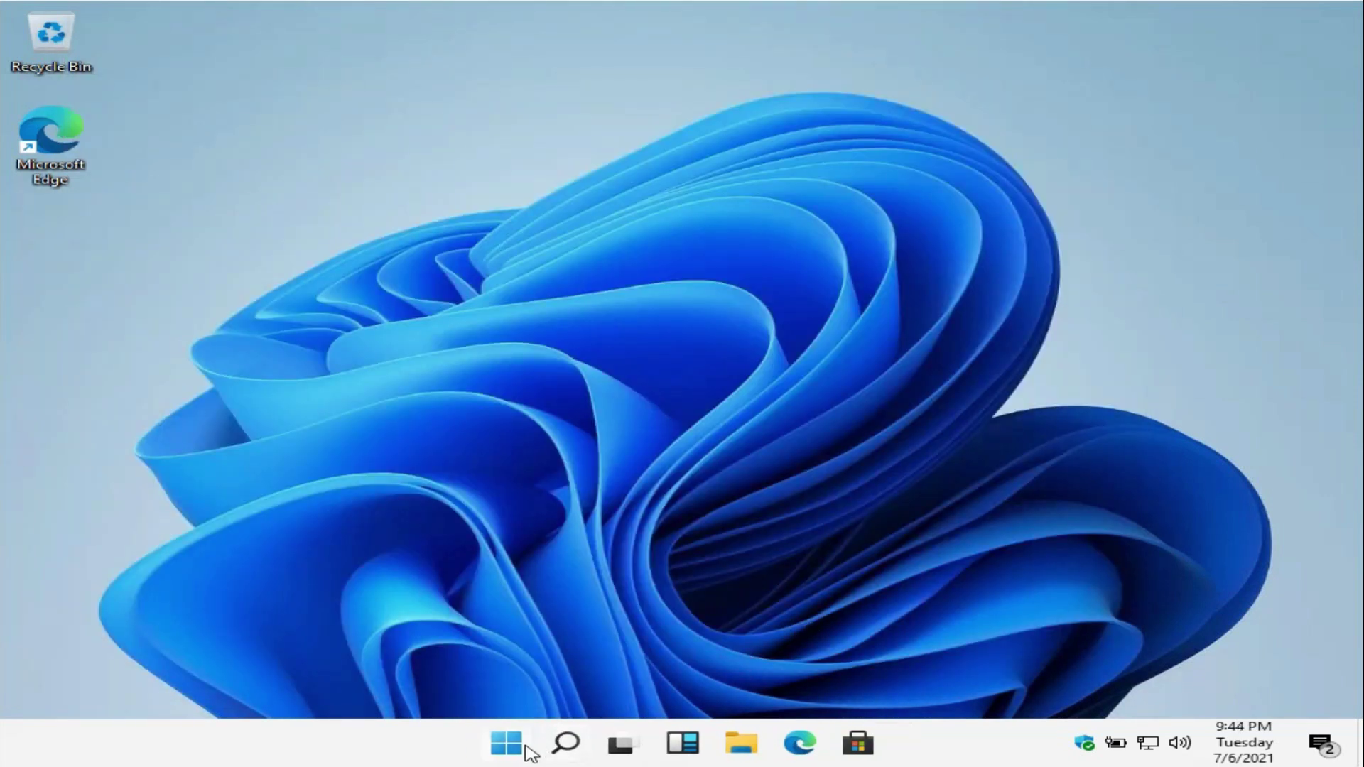
View the user account options and the power options in the Start menu
click(507, 744)
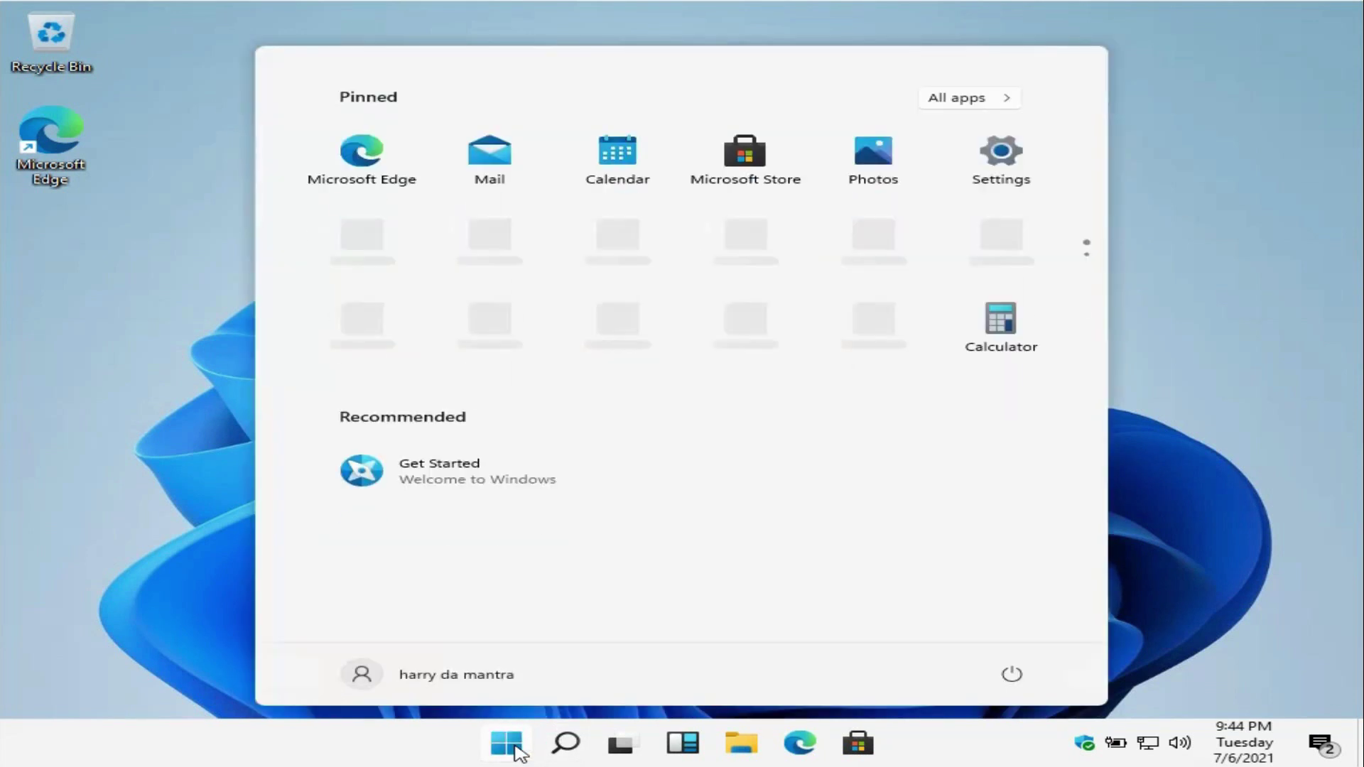
click(452, 684)
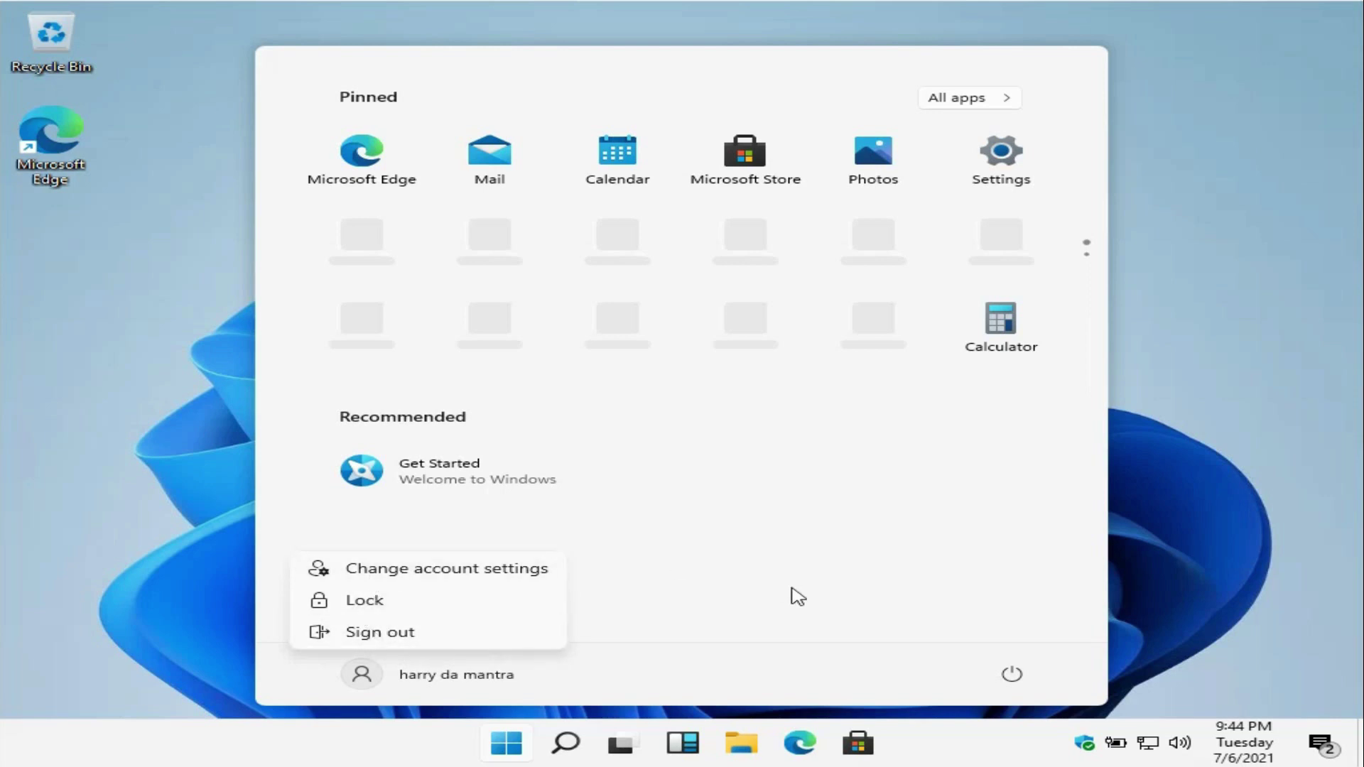
click(1010, 675)
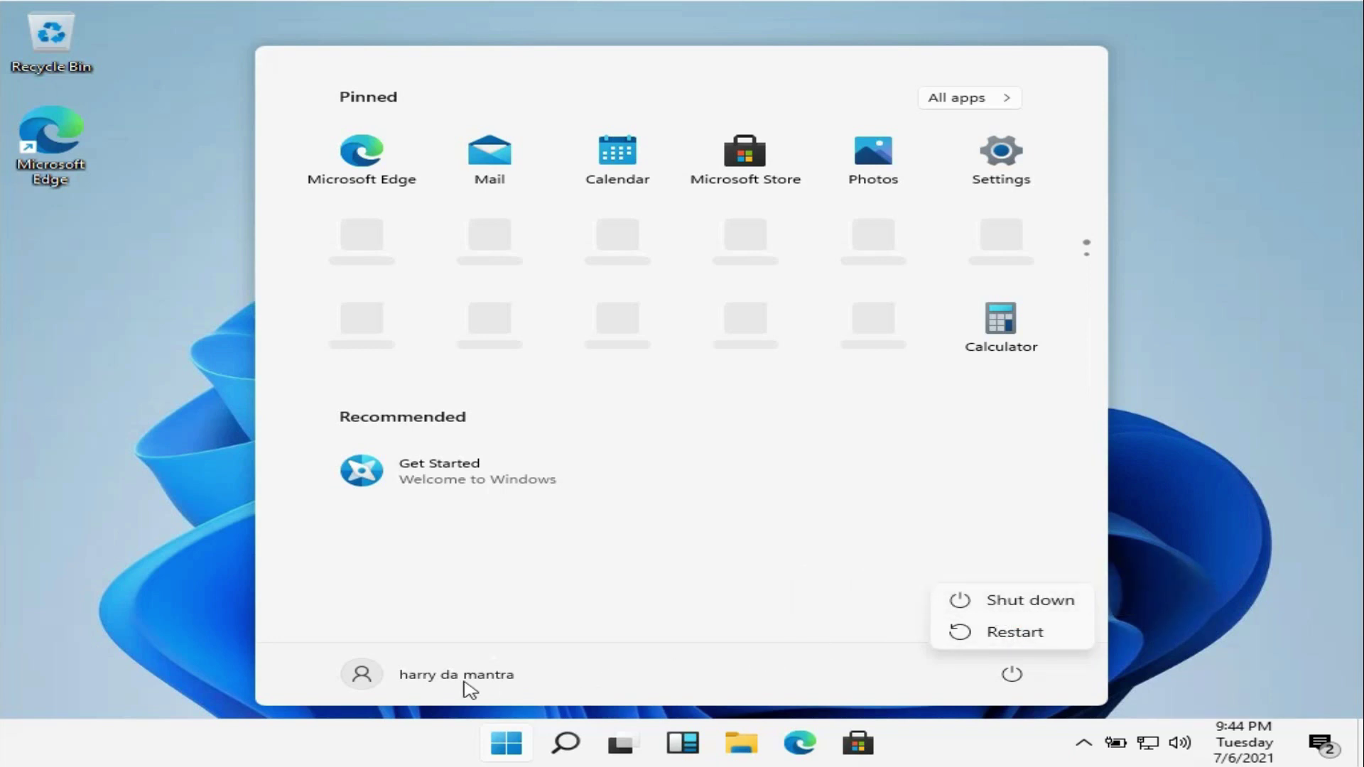
click(374, 680)
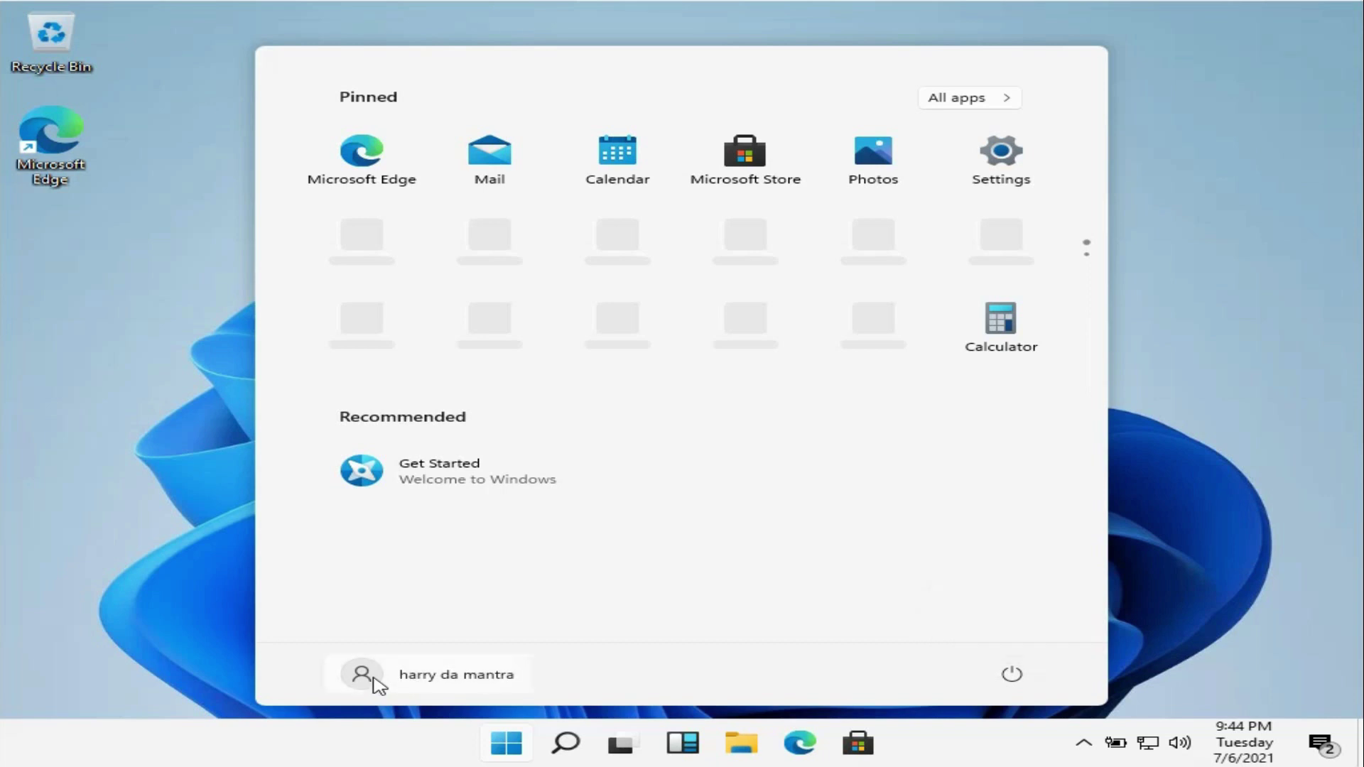
Open the account settings from the Start menu's user options and dismiss the OneDrive startup notification
click(373, 681)
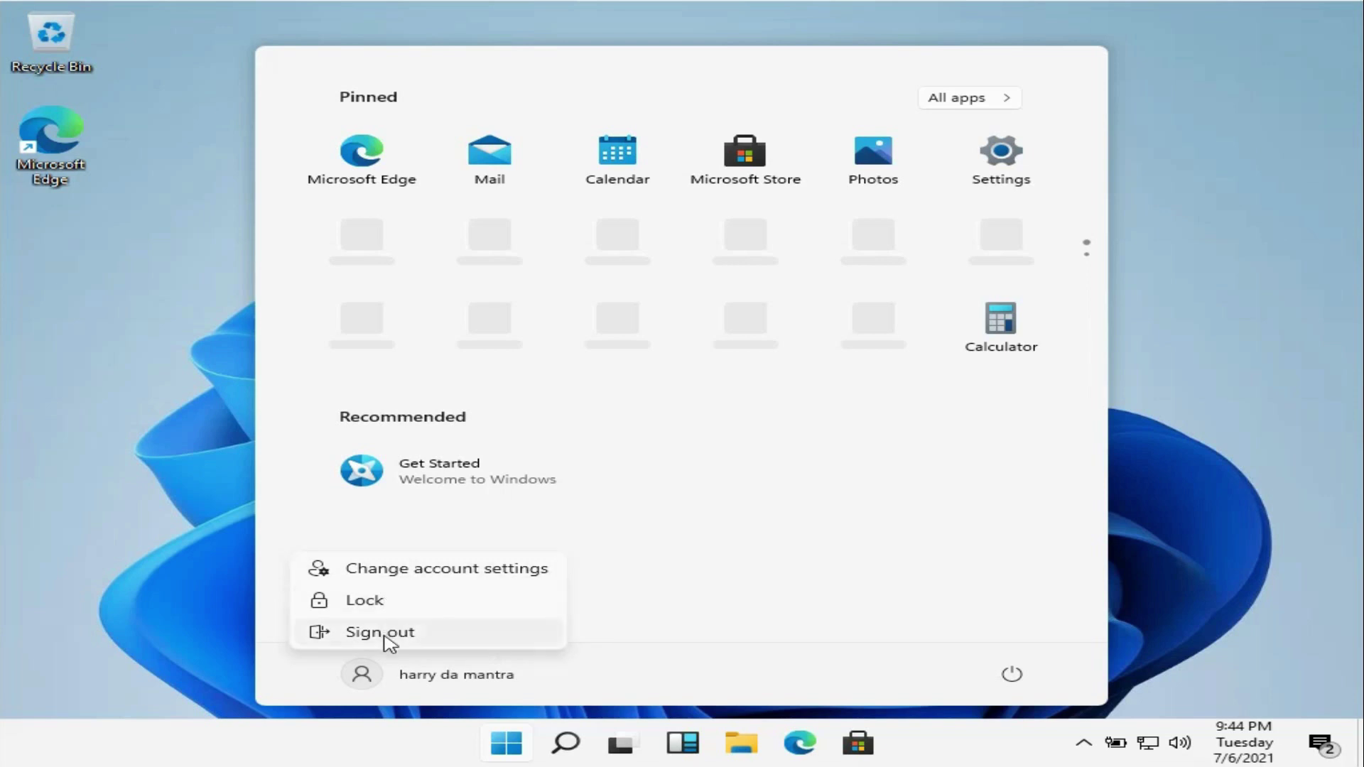
click(402, 569)
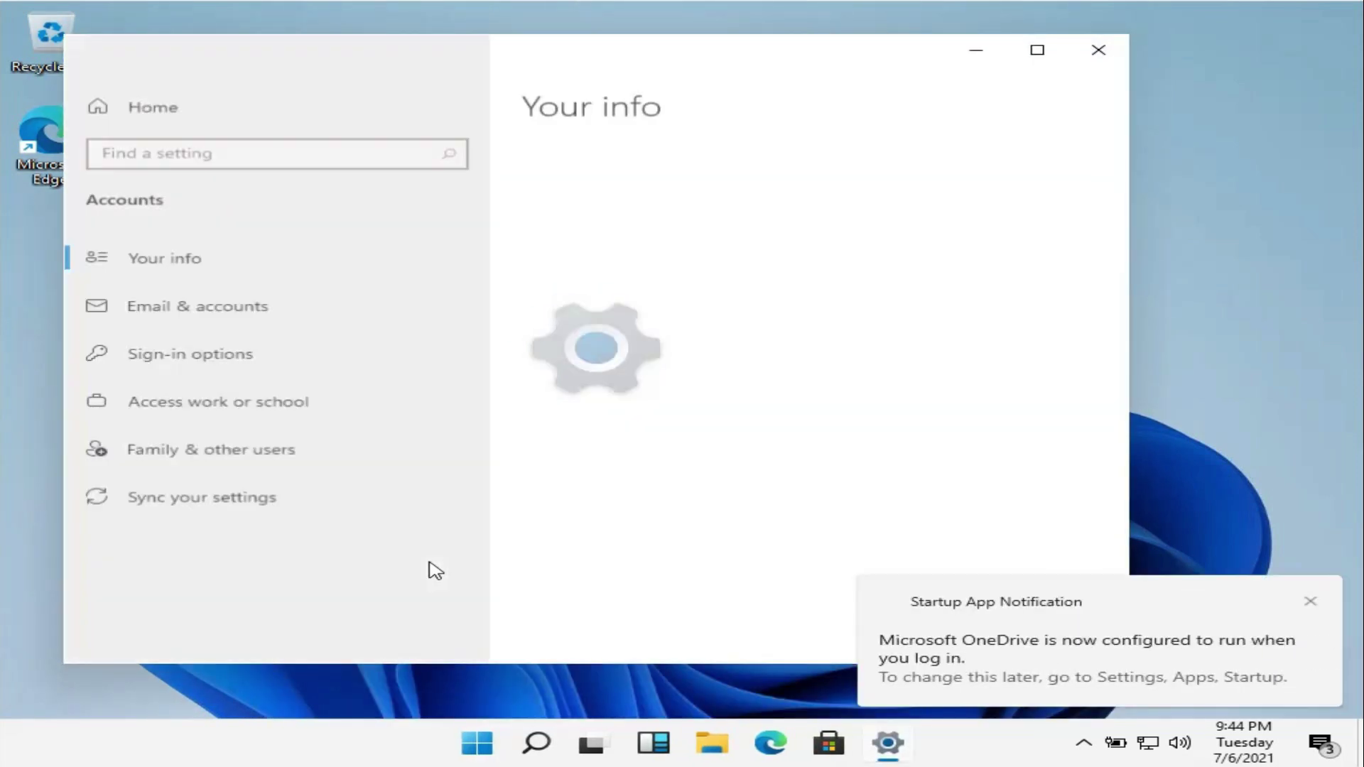
click(1310, 602)
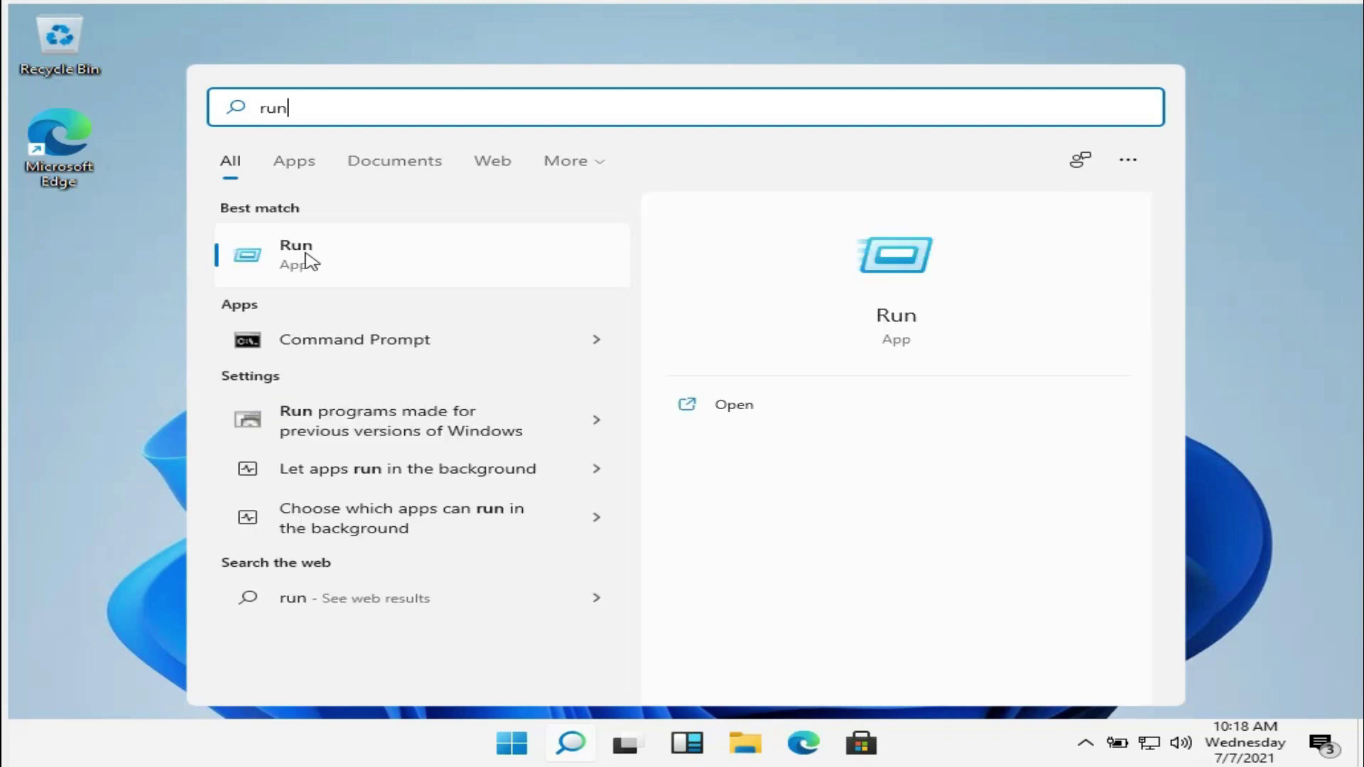
Open the Run app from the search results and run winver to view the Windows version
right_click(309, 260)
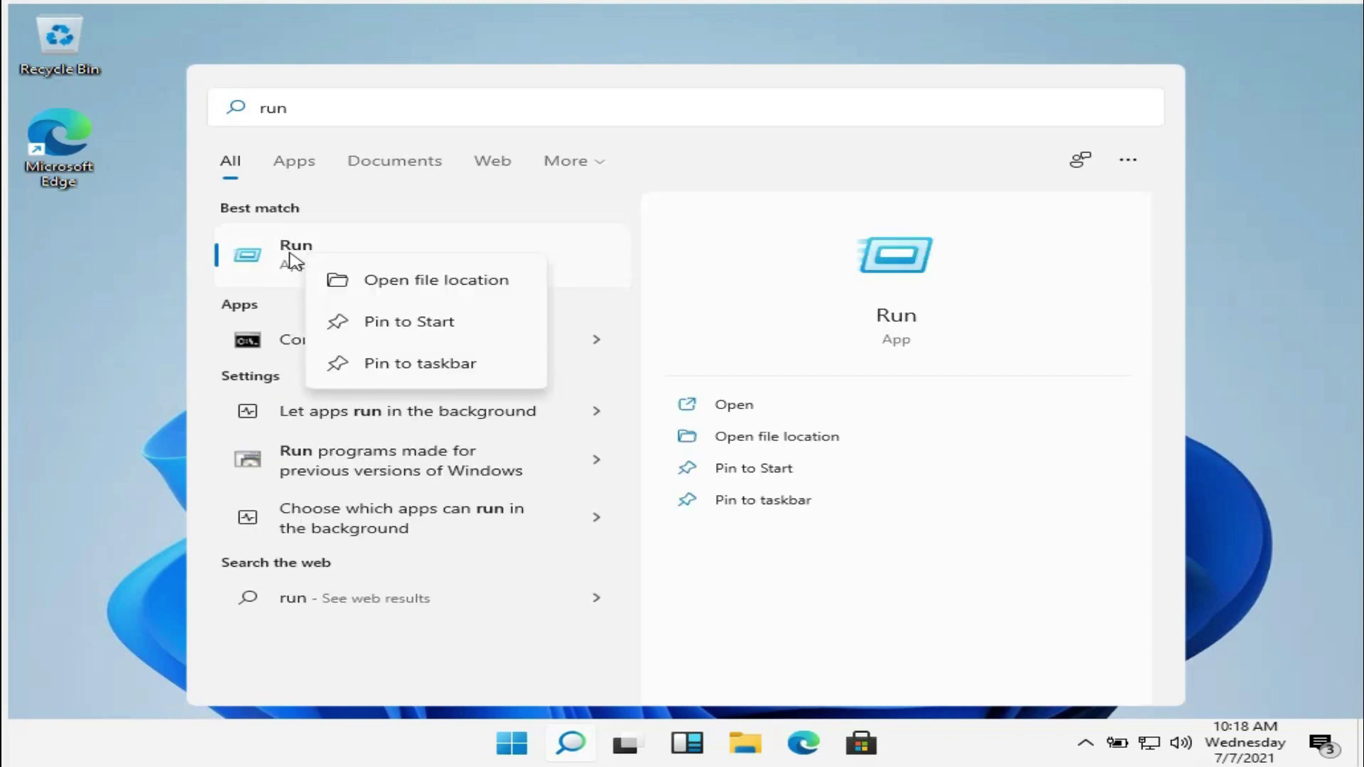
key(Escape)
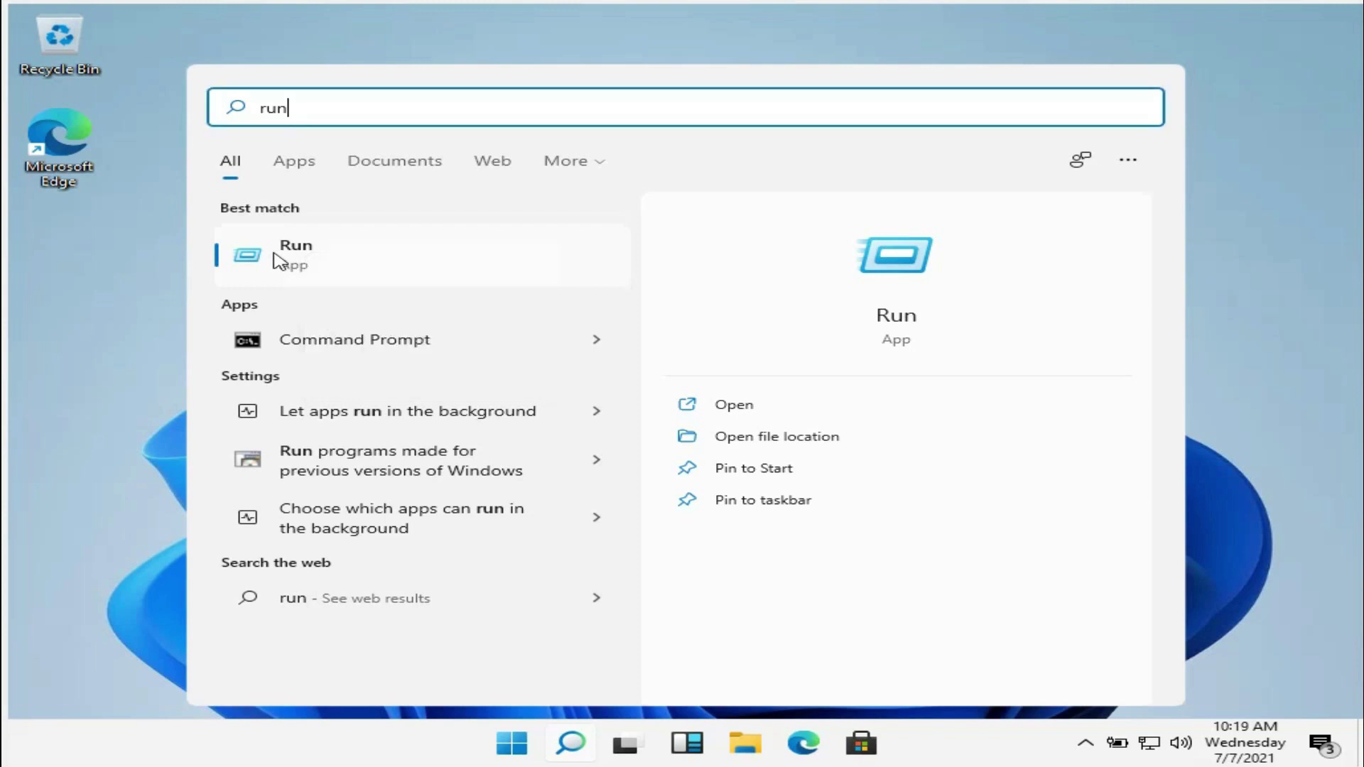
click(313, 265)
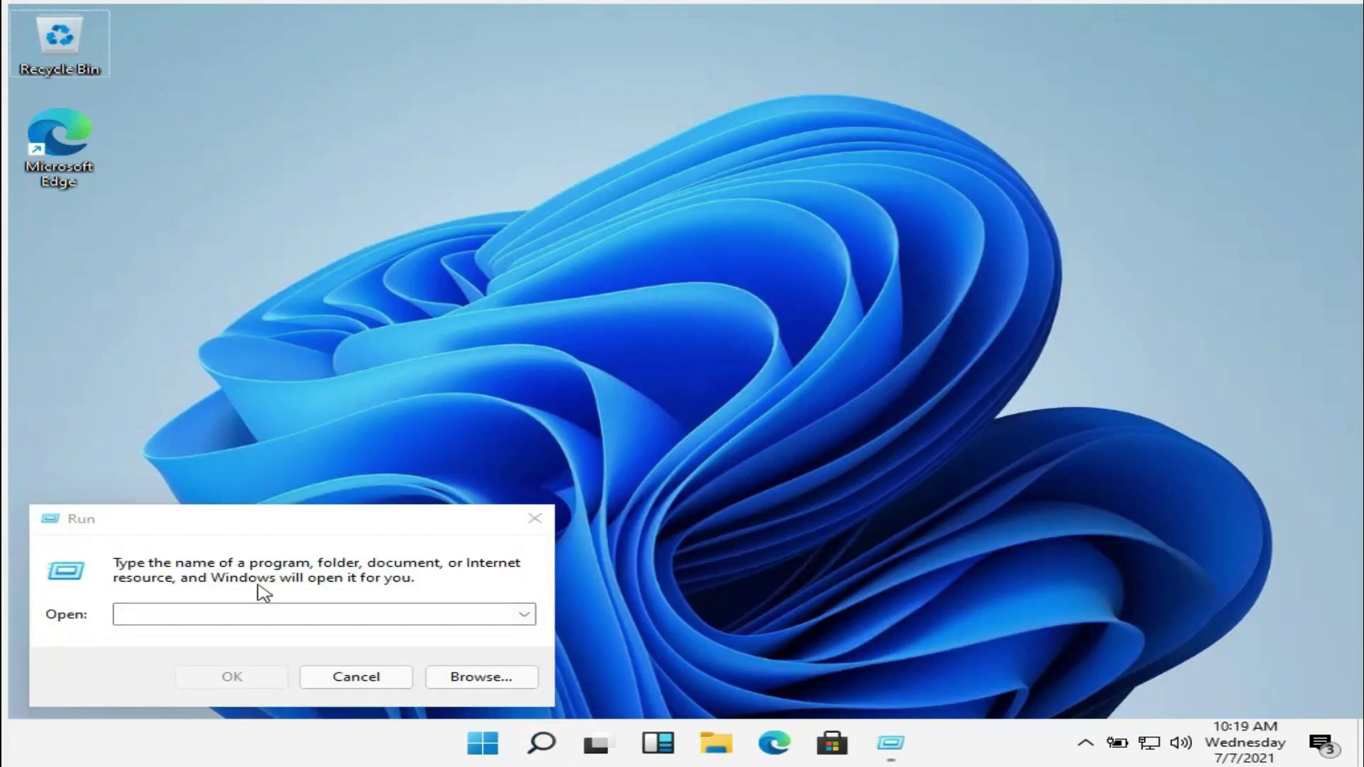
click(242, 620)
text(winver)
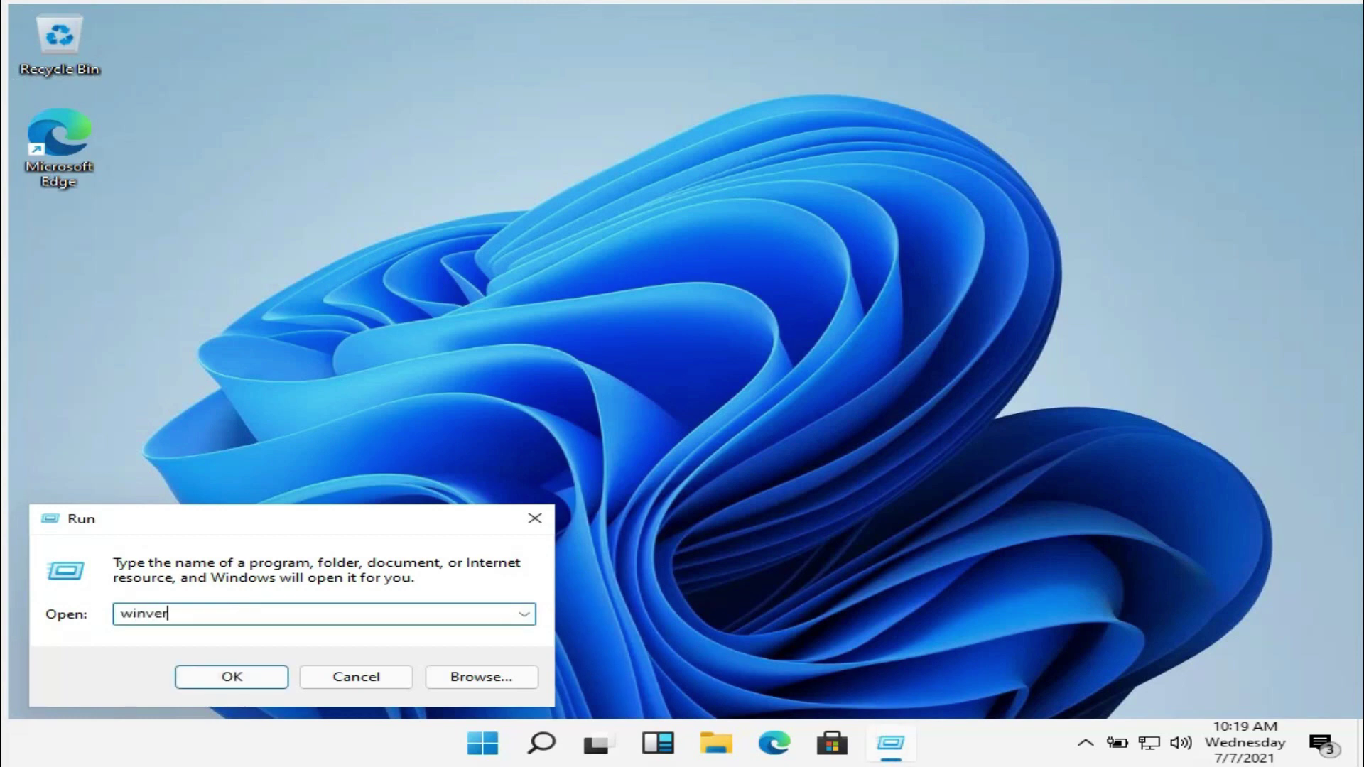
key(Return)
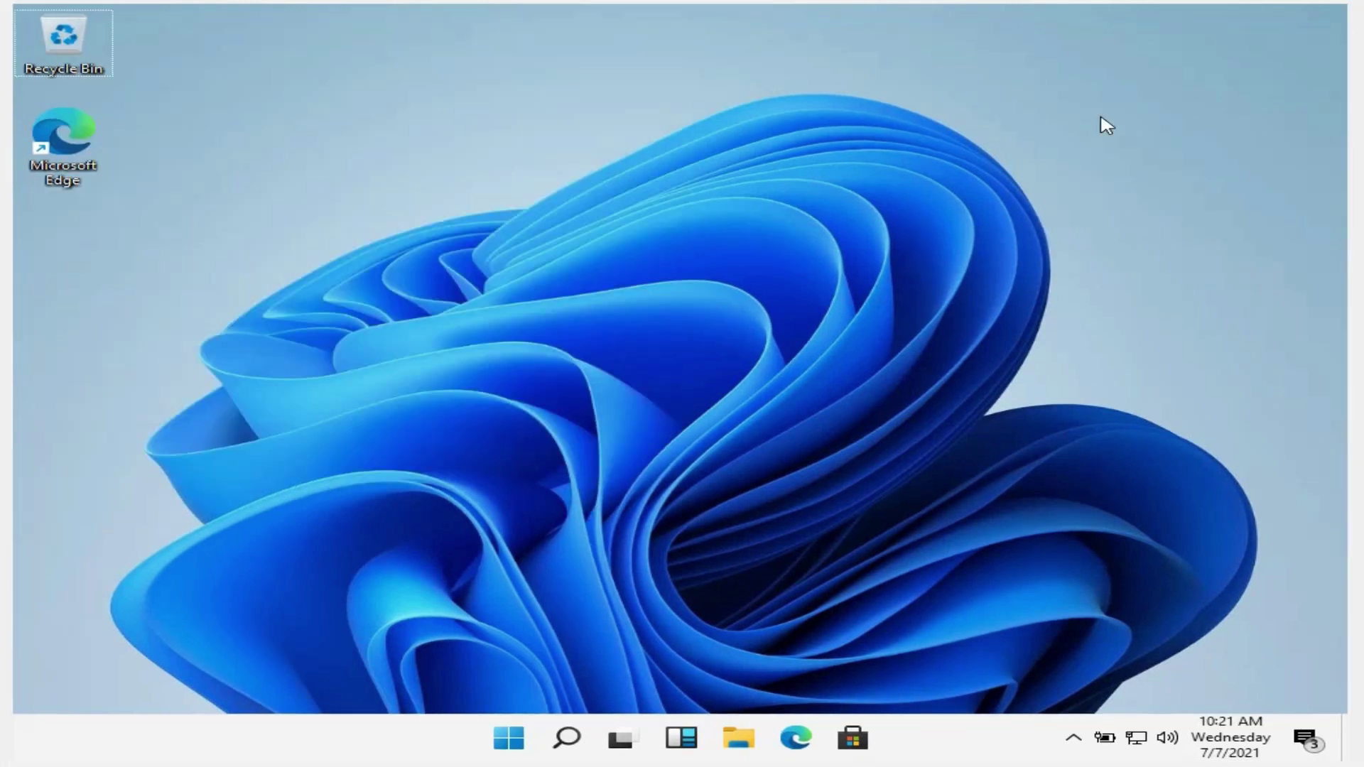
Search from the Start menu for the Windows Update settings, erasing the mistyped term "pdate"
key(super)
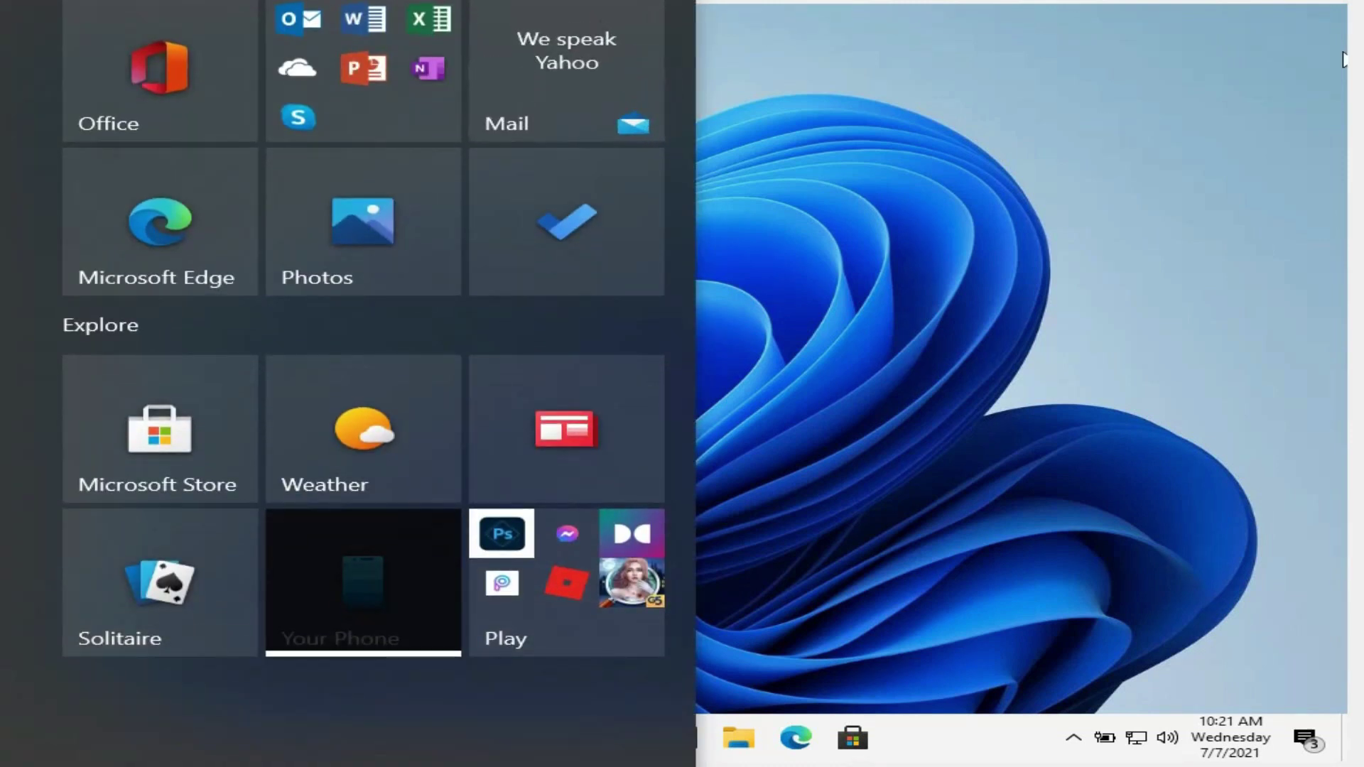
key(super)
key(super)
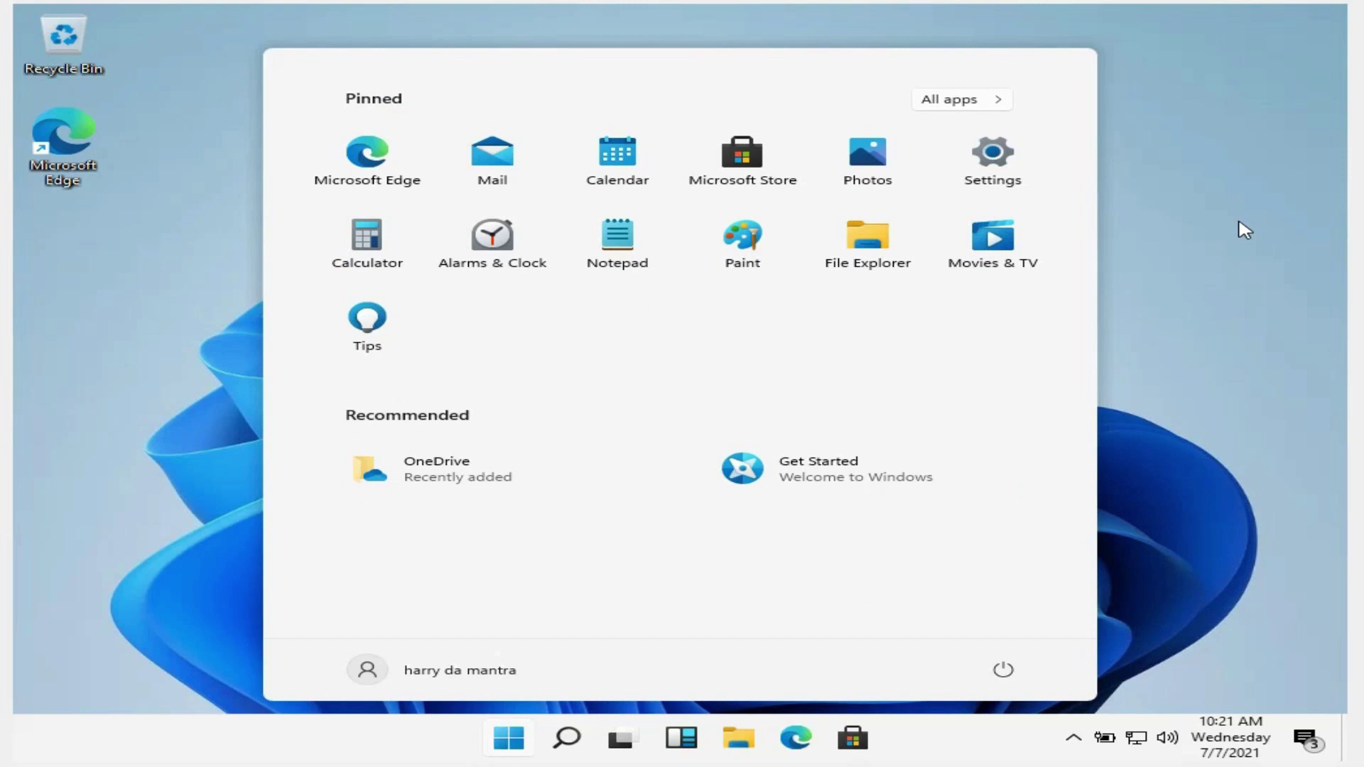
text(pdate)
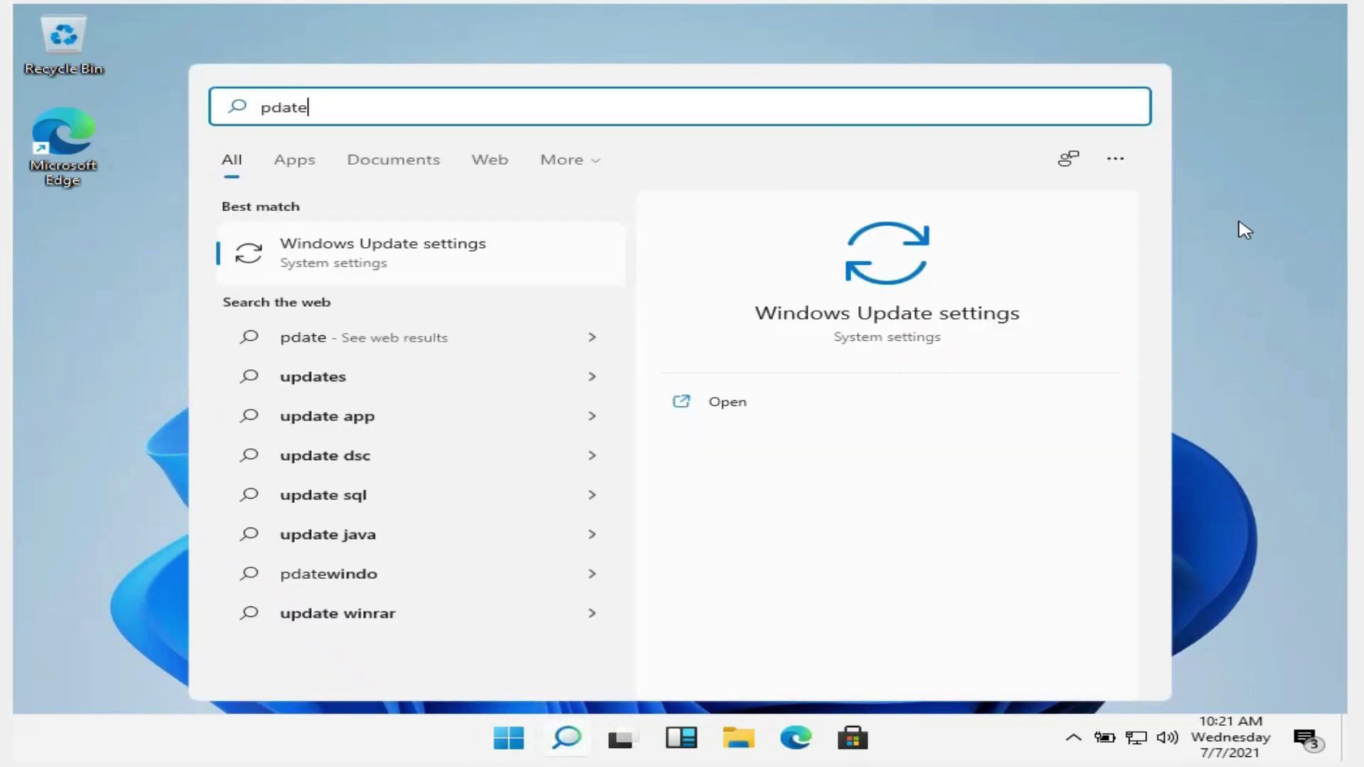
key(BackSpace)
key(BackSpace)
key(BackSpace)
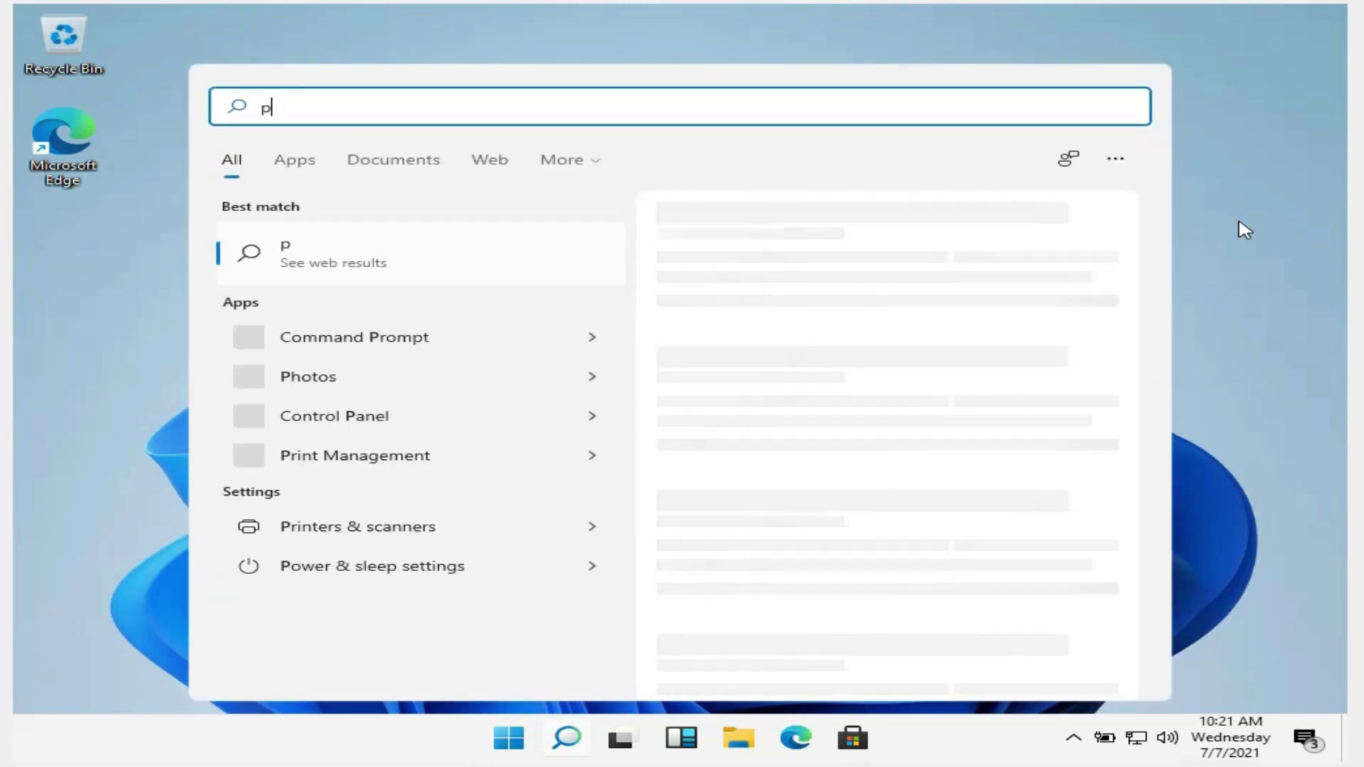